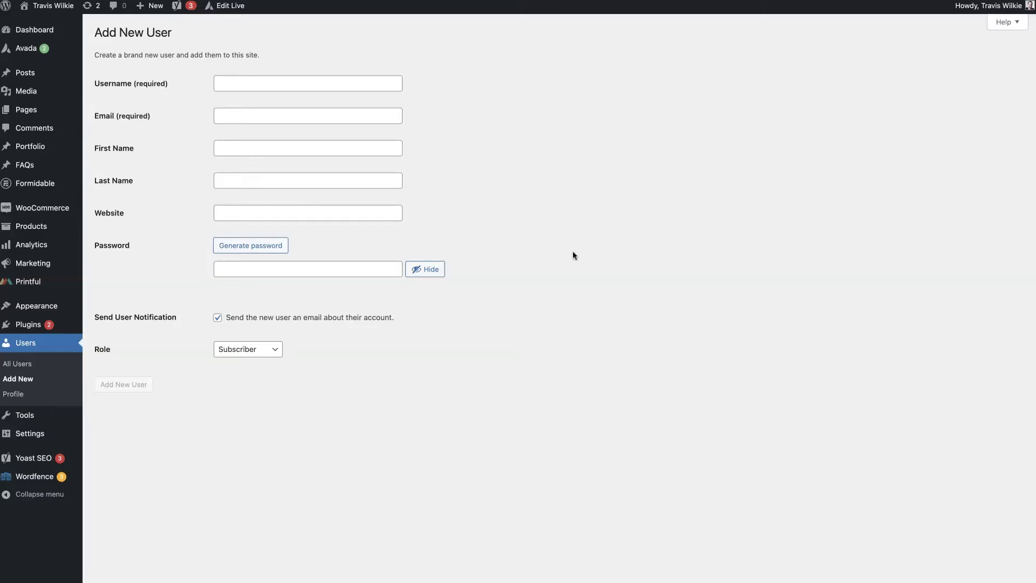
Browse the Role dropdown's user roles, leaving the role at Subscriber
click(274, 351)
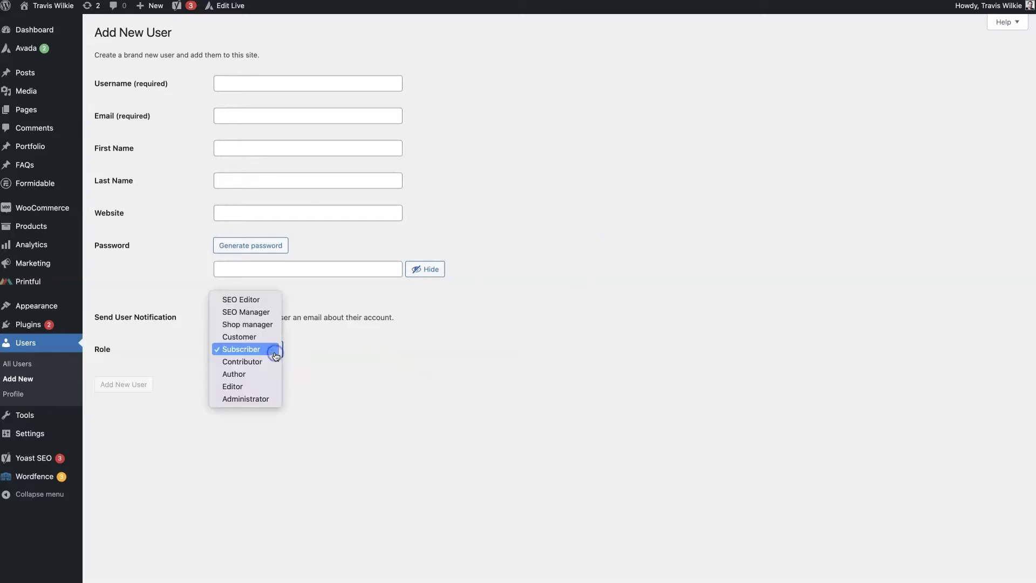
click(276, 356)
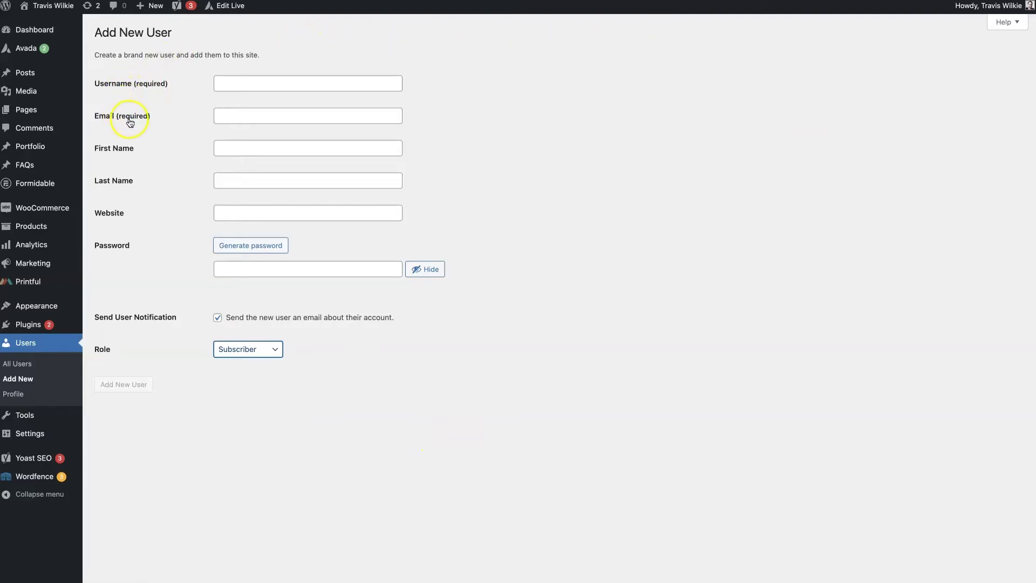
click(249, 247)
Choose SEO Manager as the role, then change it to SEO Editor
double_click(231, 349)
click(231, 349)
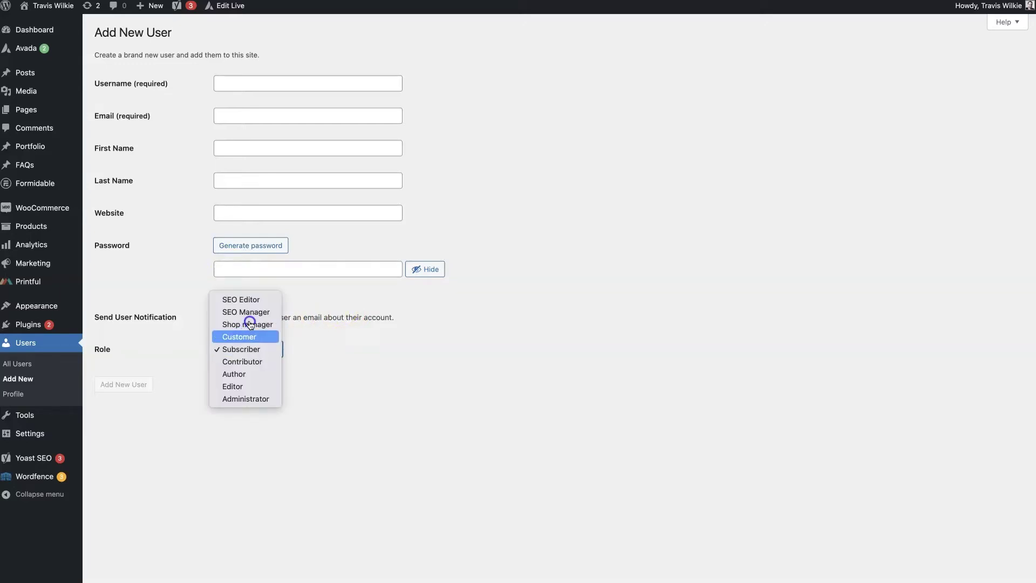
click(258, 311)
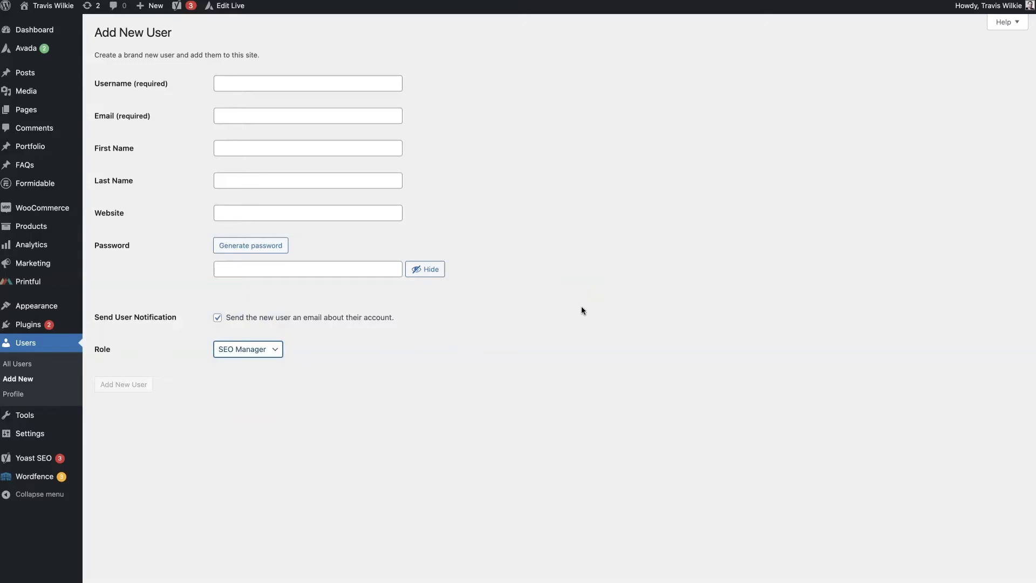
click(243, 358)
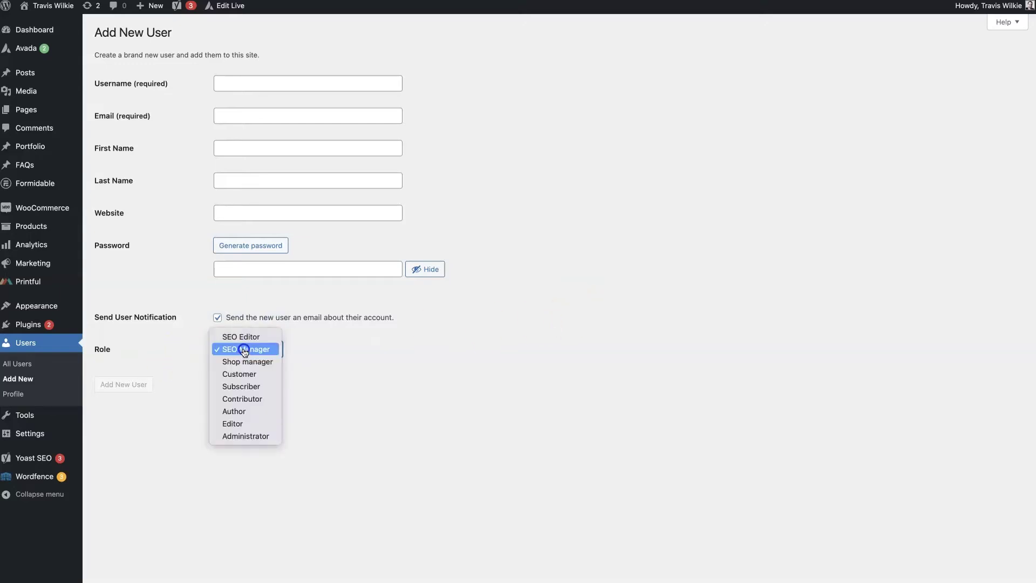
click(255, 338)
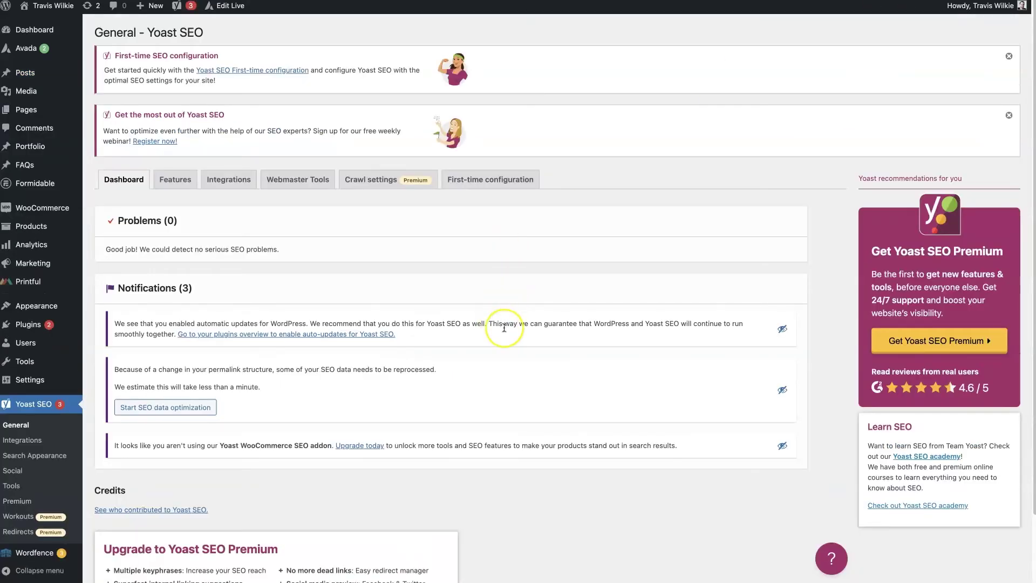
scroll(504, 326, down, 3)
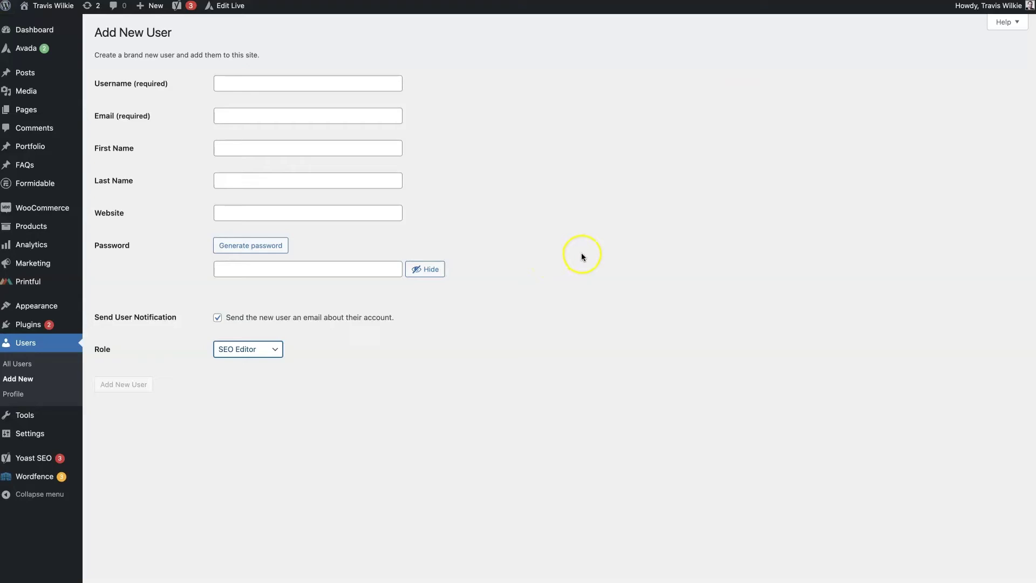
Pick SEO Manager in the Role dropdown, replacing SEO Editor
click(244, 349)
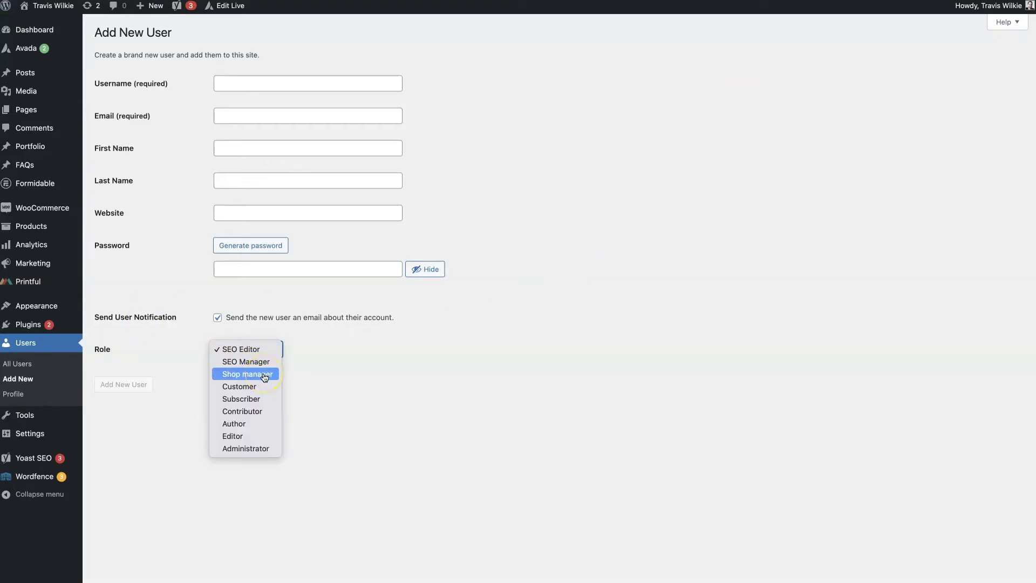
click(520, 130)
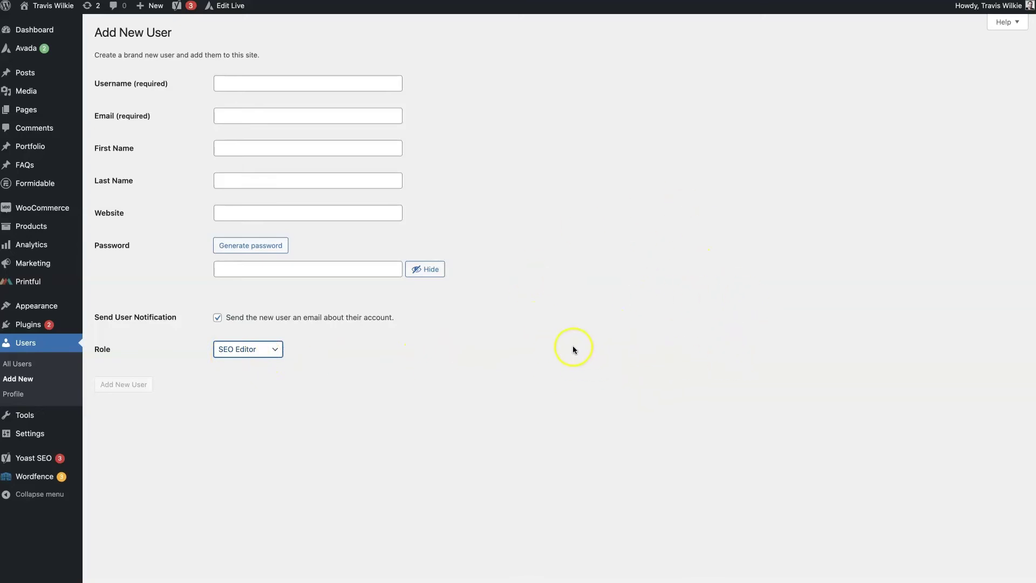
click(265, 346)
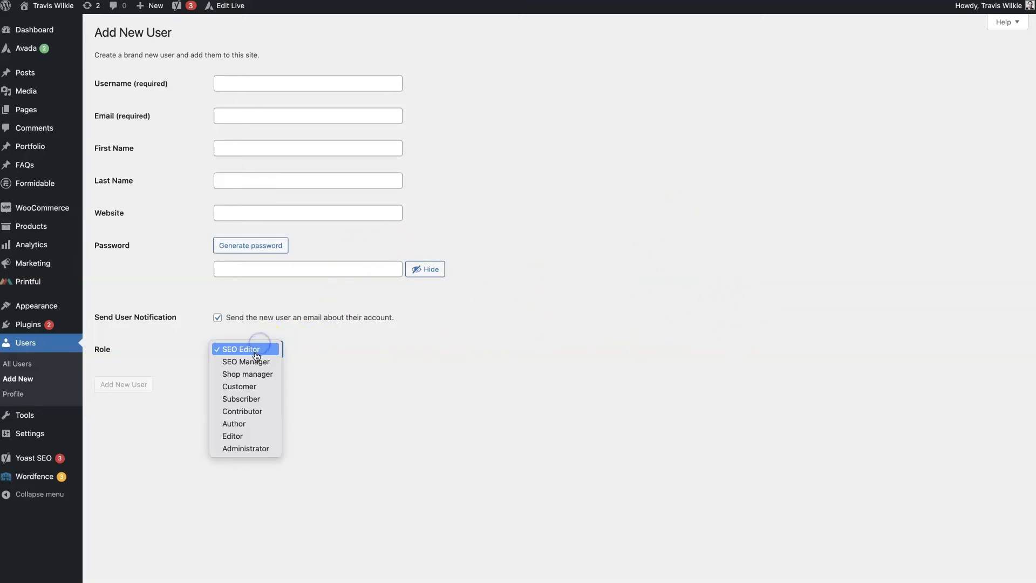
click(228, 361)
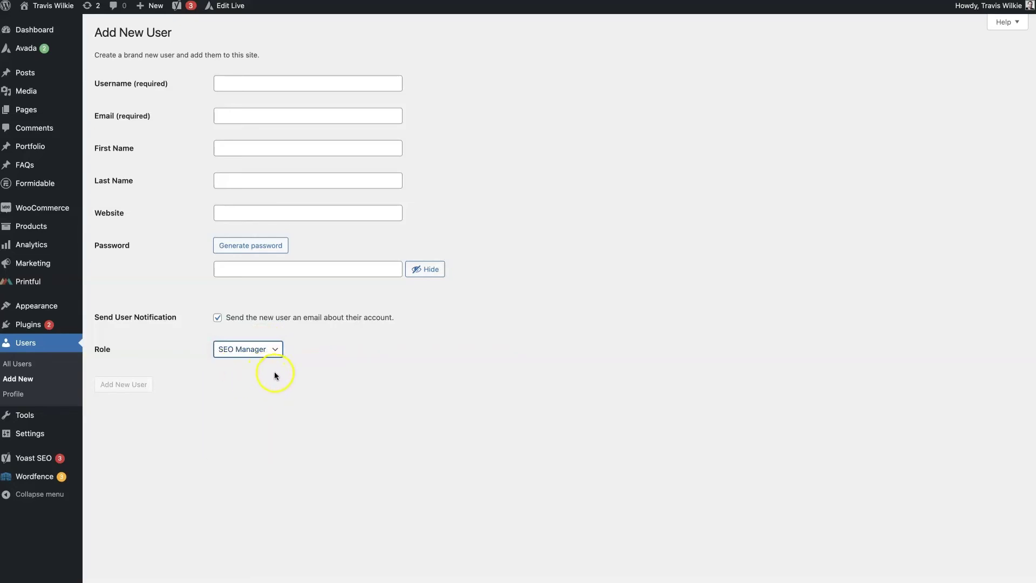